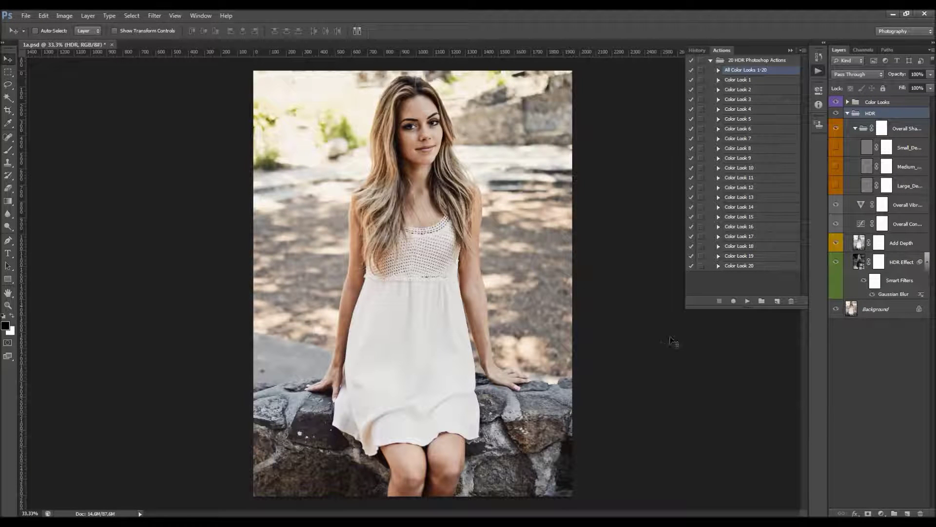
Step: Collapse the Actions panel, widen the Layers panel, and peek into the HDR and Color Looks groups
left_click(791, 49)
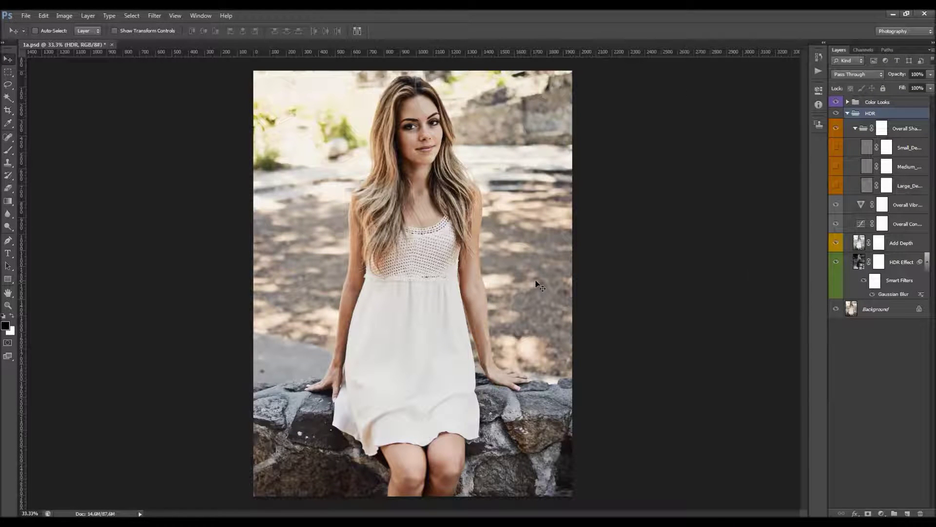
left_click_drag(828, 140, 820, 141)
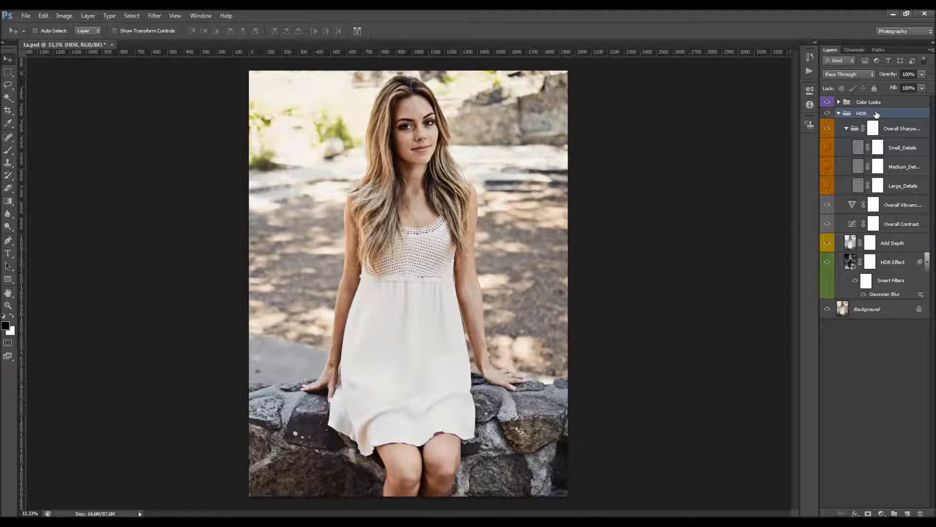
left_click(838, 113)
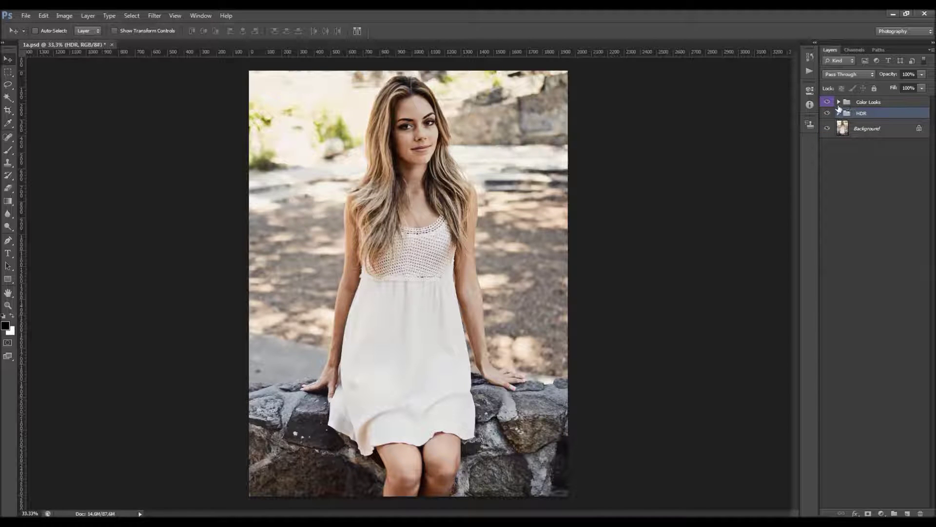
left_click(839, 101)
left_click(838, 102)
left_click(839, 113)
left_click(838, 113)
Step: Toggle the HDR group's visibility to compare the photo with and without HDR, leaving it on
left_click(830, 114)
left_click(829, 114)
left_click(829, 115)
left_click(829, 114)
Step: Expand the HDR group and widen the Layers panel to show full layer names
left_click(839, 102)
left_click(838, 102)
left_click(839, 113)
left_click_drag(818, 128, 794, 128)
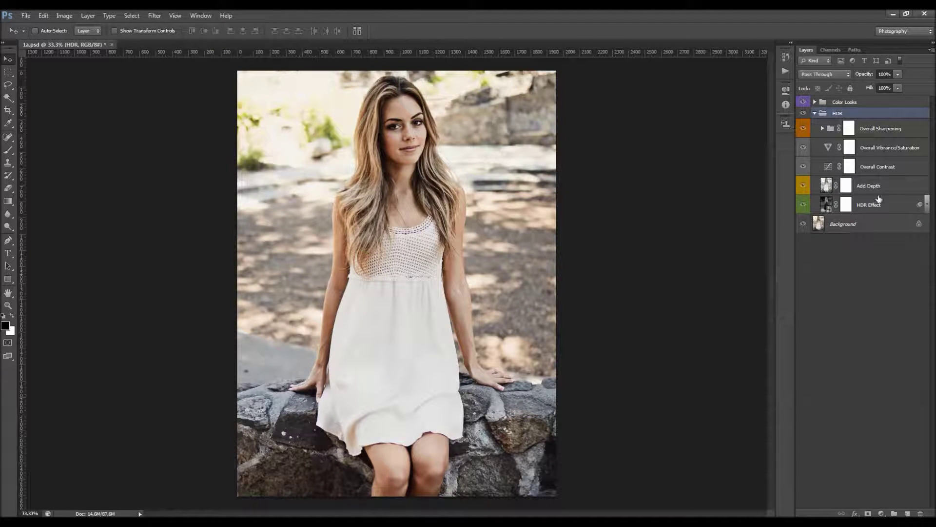
Step: Select HDR Effect, compare the photo with and without it, and reveal its smart filters
left_click(849, 199)
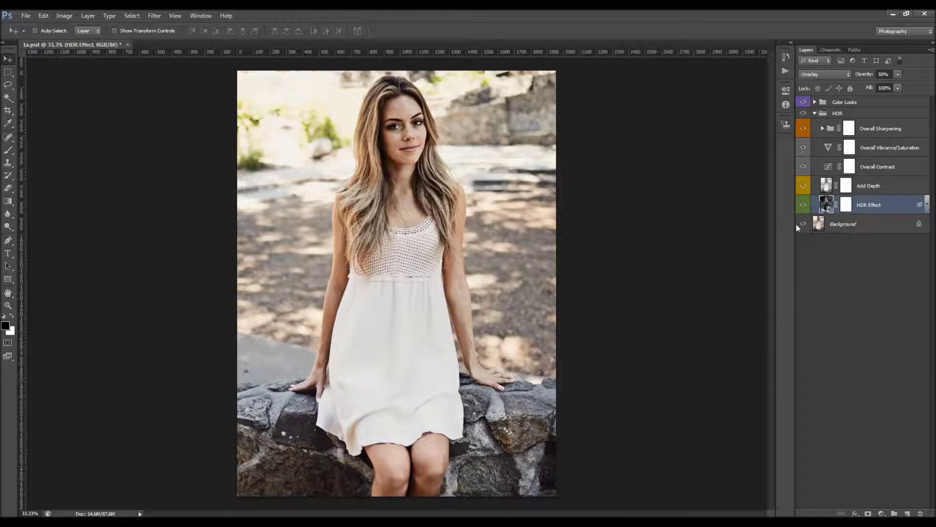
left_click(803, 205)
left_click(803, 205)
left_click(803, 205)
left_click(803, 205)
left_click(927, 204)
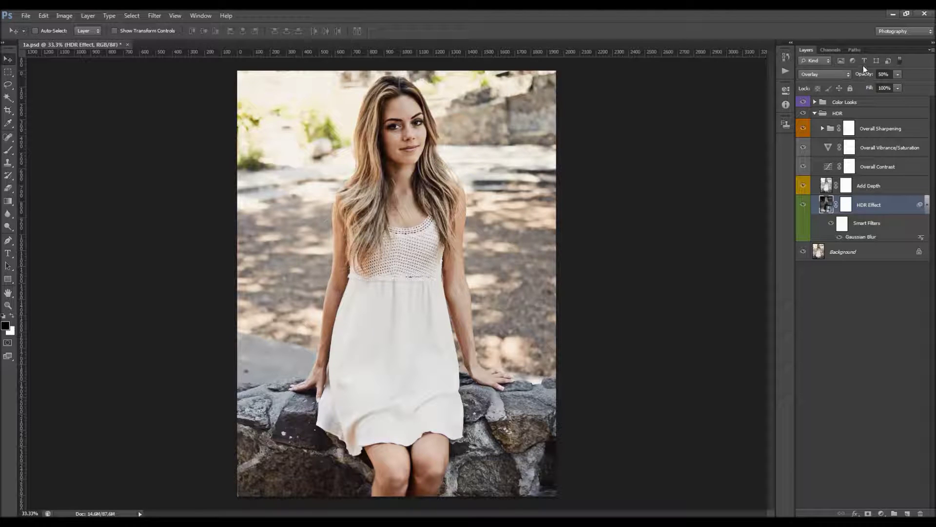
Step: Lower HDR Effect's opacity, trying 100% and 90% before settling at 69%
left_click_drag(863, 69, 827, 75)
type("100")
key("Return")
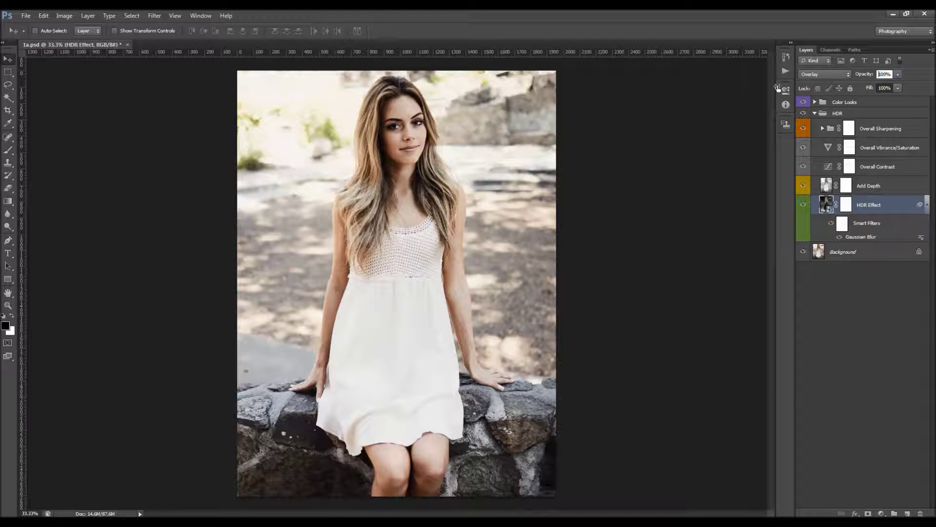
type("90")
key("Return")
type("69")
key("Return")
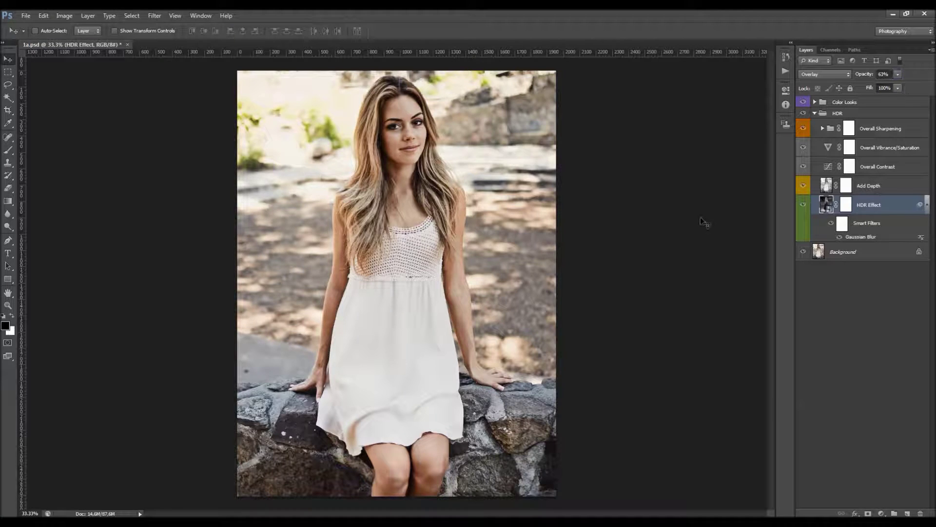
Step: Review HDR Effect's Gaussian Blur smart filter, nudging its Radius up
double_click(865, 237)
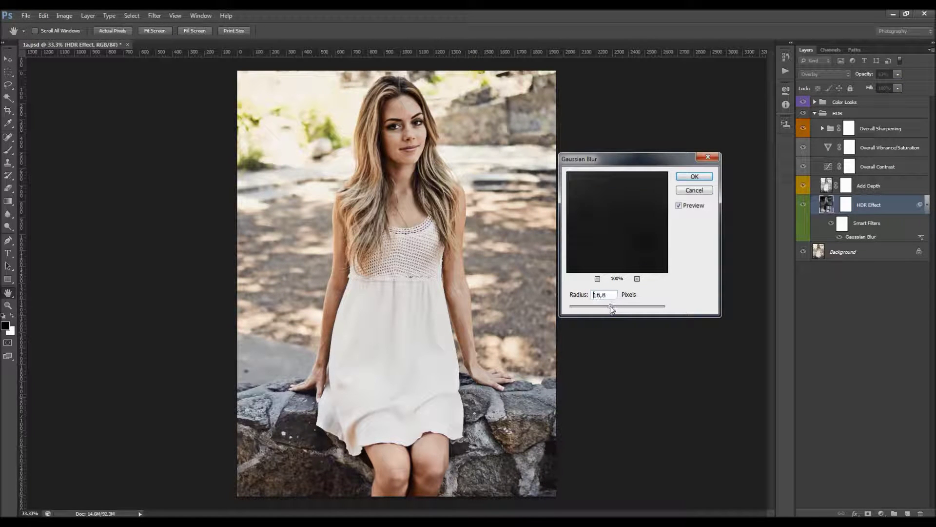
left_click_drag(607, 307, 624, 310)
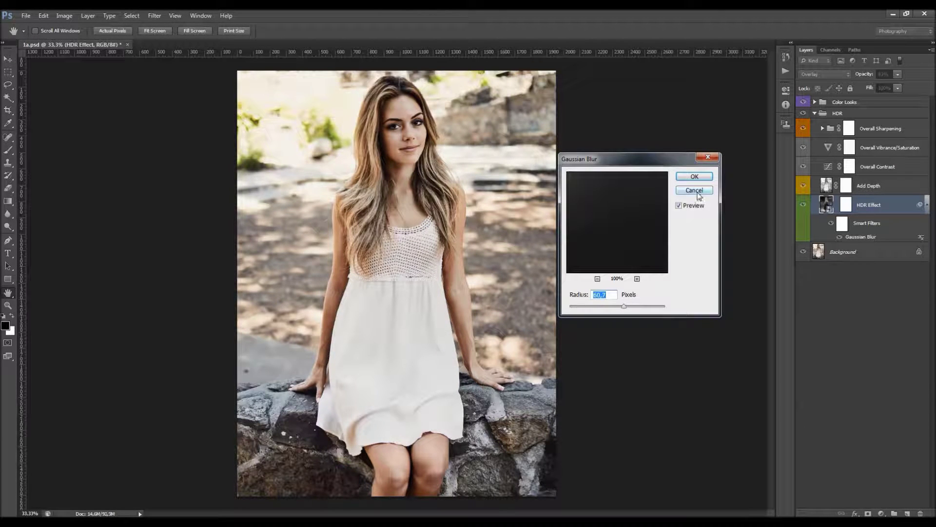
left_click(694, 177)
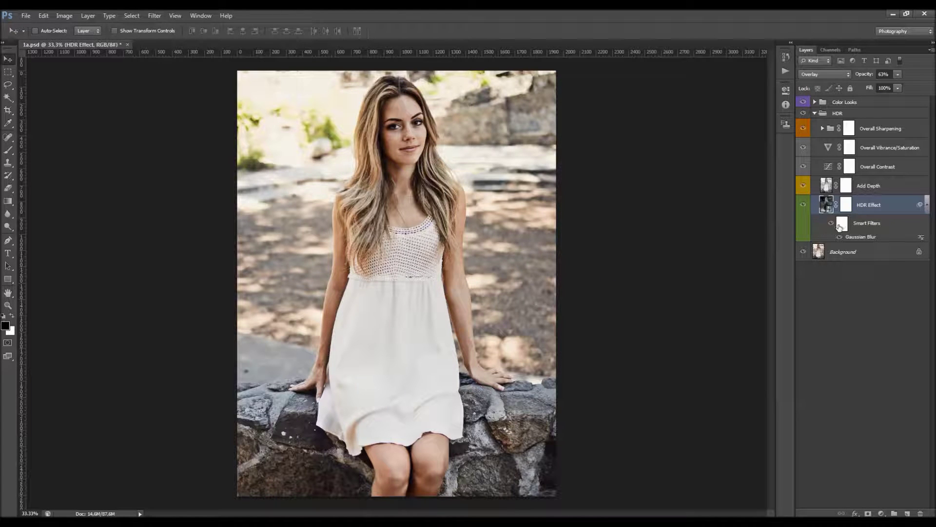
left_click(892, 190)
Step: Compare with and without Add Depth and raise its opacity to 100%
left_click(804, 186)
left_click(803, 186)
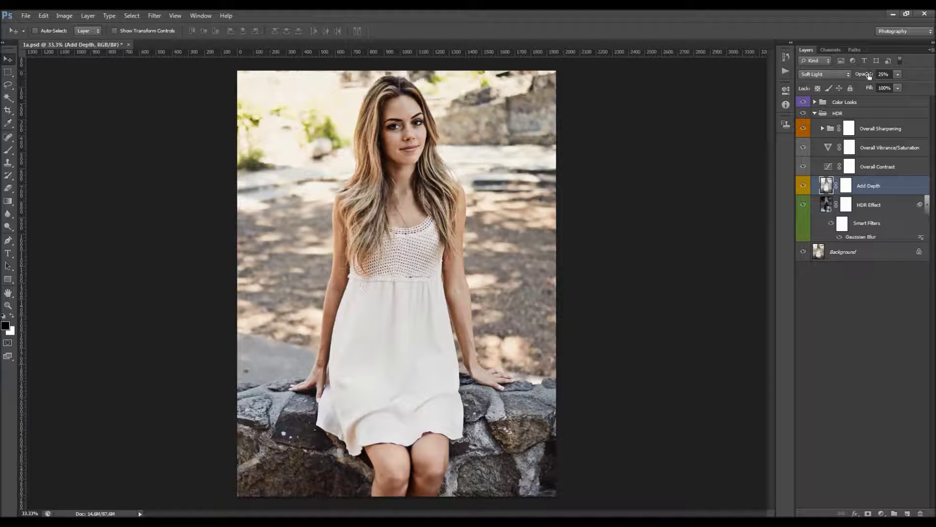
left_click_drag(868, 72, 808, 104)
Step: Compare with and without Overall Contrast, then set its opacity to about 33%
left_click(884, 168)
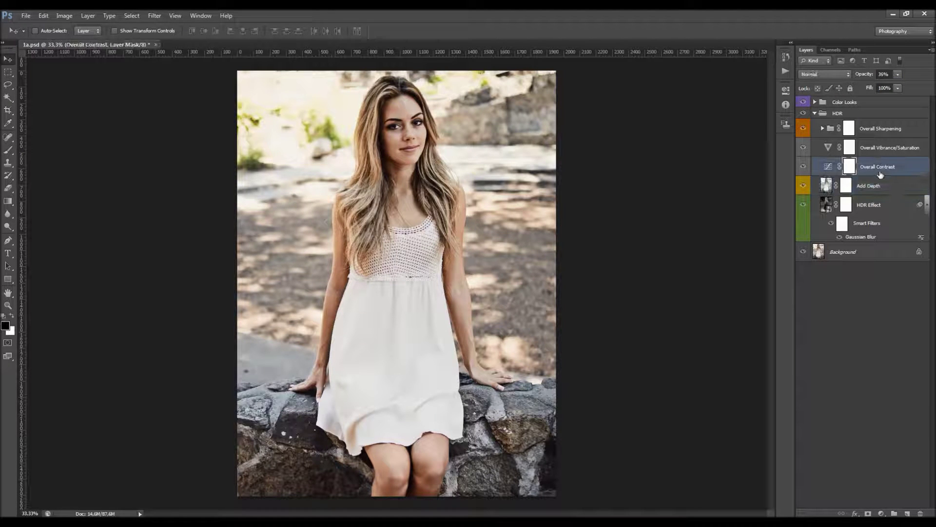
left_click(803, 166)
left_click(803, 166)
left_click(804, 166)
left_click(804, 166)
left_click_drag(866, 74, 701, 105)
left_click_drag(934, 108, 831, 117)
Step: Set Overall Vibrance/Saturation to Vibrance +9 and Saturation +3
left_click(897, 152)
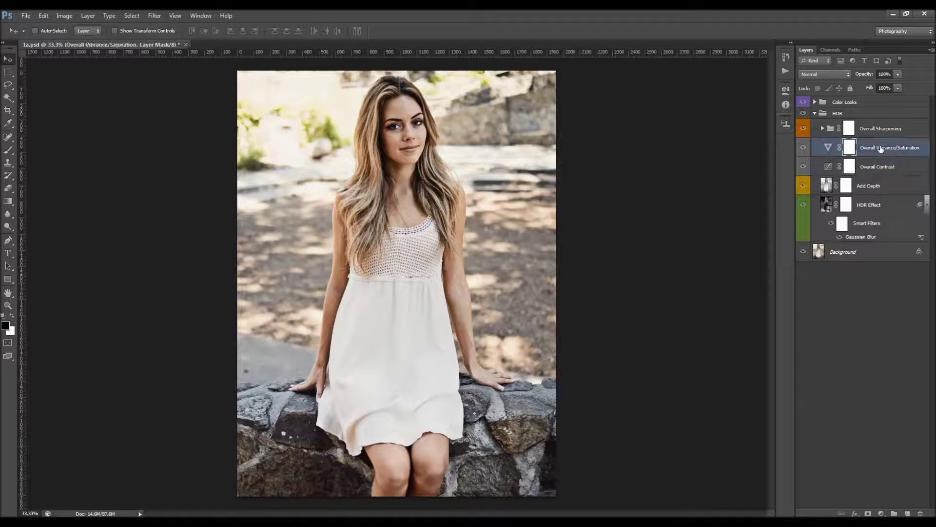
double_click(828, 147)
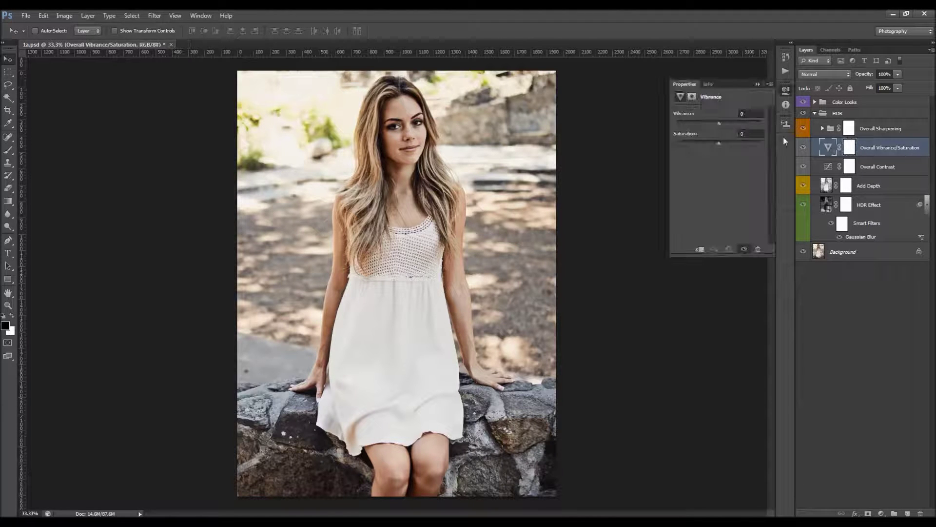
left_click_drag(718, 122, 697, 125)
left_click_drag(690, 144, 710, 144)
Step: Compare with and without the Overall Sharpening group, then expand it to list its detail layers
left_click(879, 129)
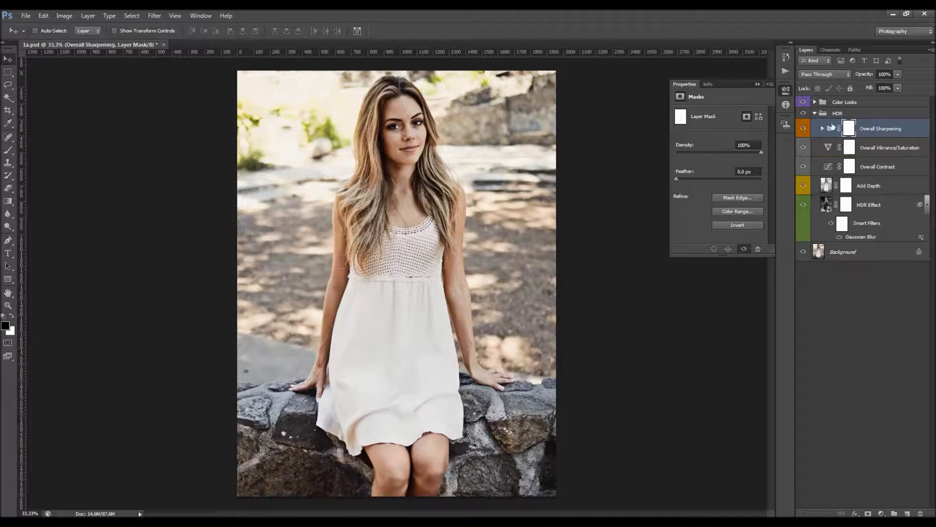
left_click(803, 129)
left_click(805, 130)
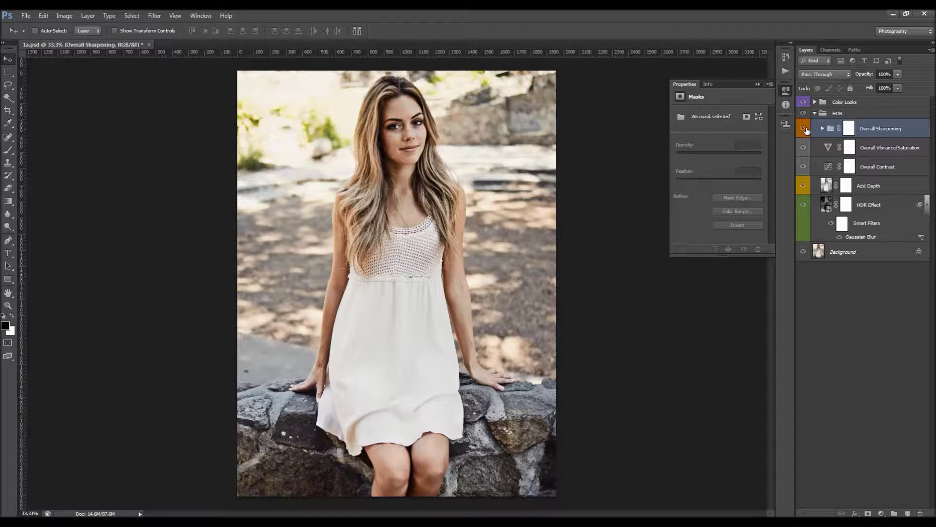
left_click(822, 128)
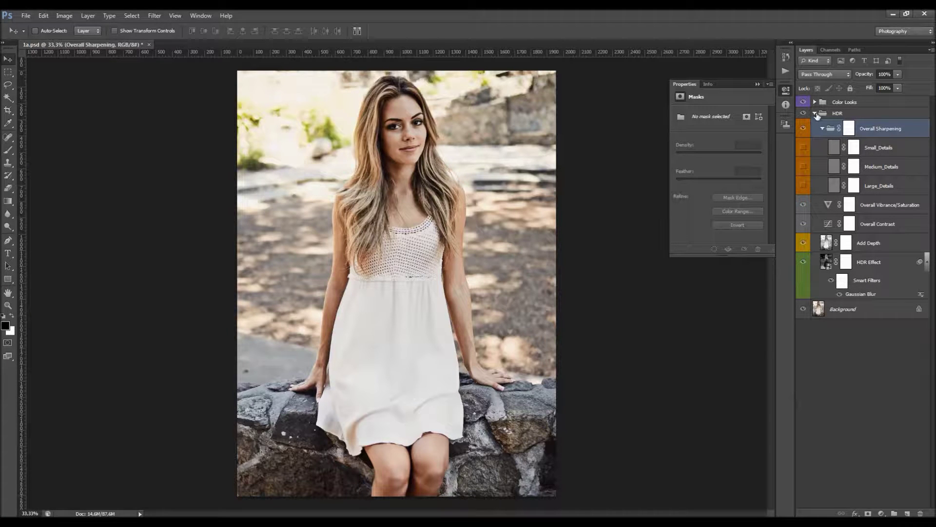
Step: Make Small_Details visible and raise its opacity to 100%
left_click(875, 149)
key("alt+bracketleft")
key("alt+bracketleft")
left_click(876, 151)
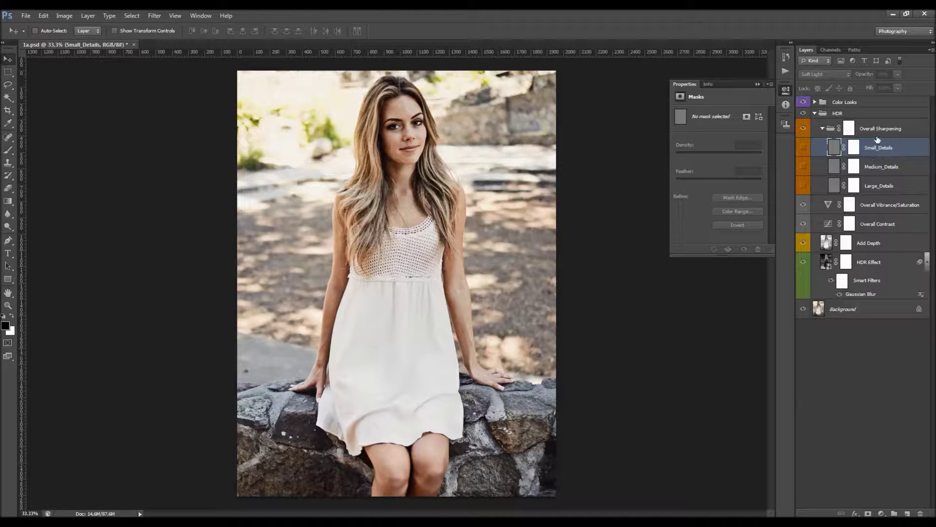
left_click(886, 167)
left_click(886, 187)
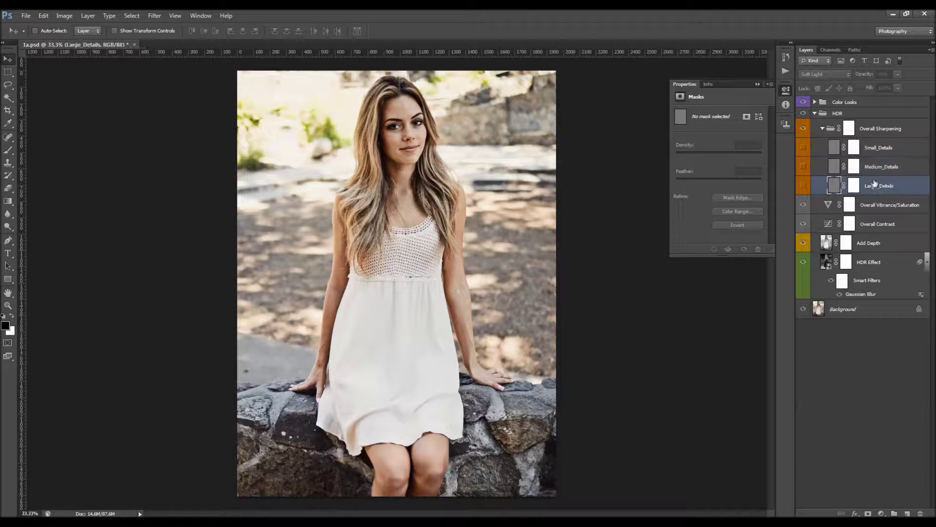
left_click(868, 148)
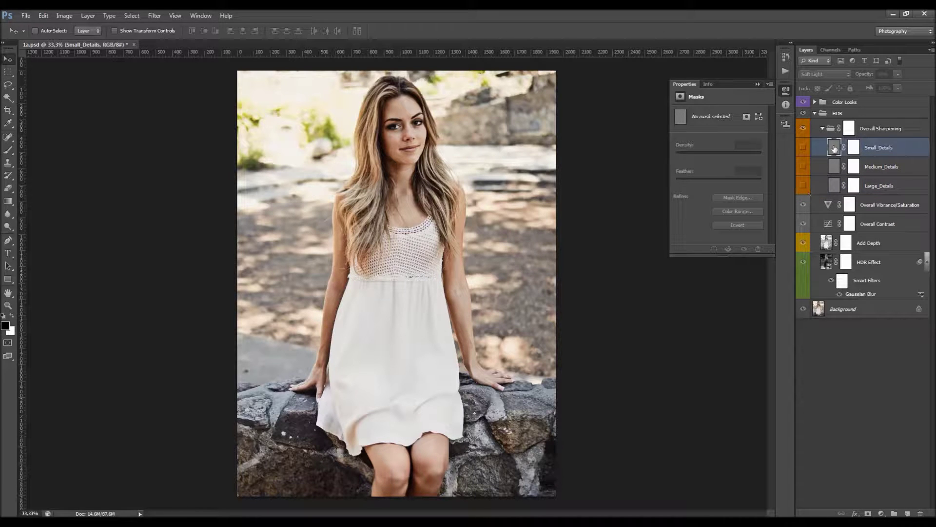
left_click(802, 148)
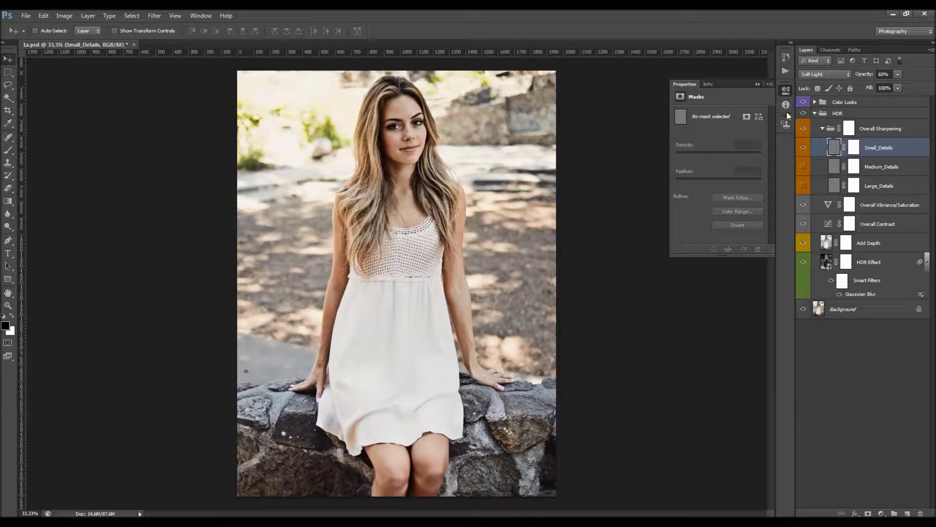
left_click_drag(859, 74, 935, 75)
Step: Show Medium_Details at 100% opacity to preview it, then hide it again
left_click(885, 167)
left_click(803, 168)
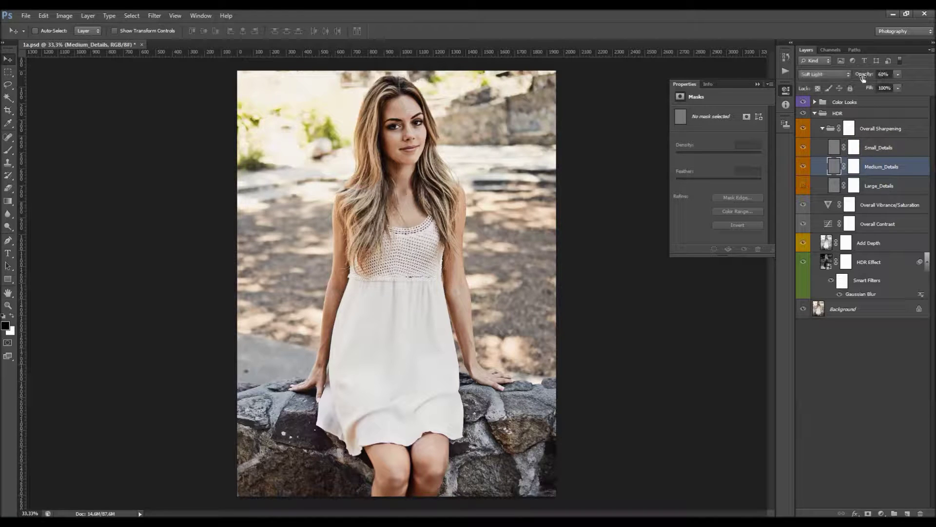
left_click_drag(649, 92, 934, 97)
left_click(801, 168)
Step: Turn on Large_Details and set its opacity to 69%
left_click(803, 186)
left_click(894, 187)
scroll(385, 115, "up", 1)
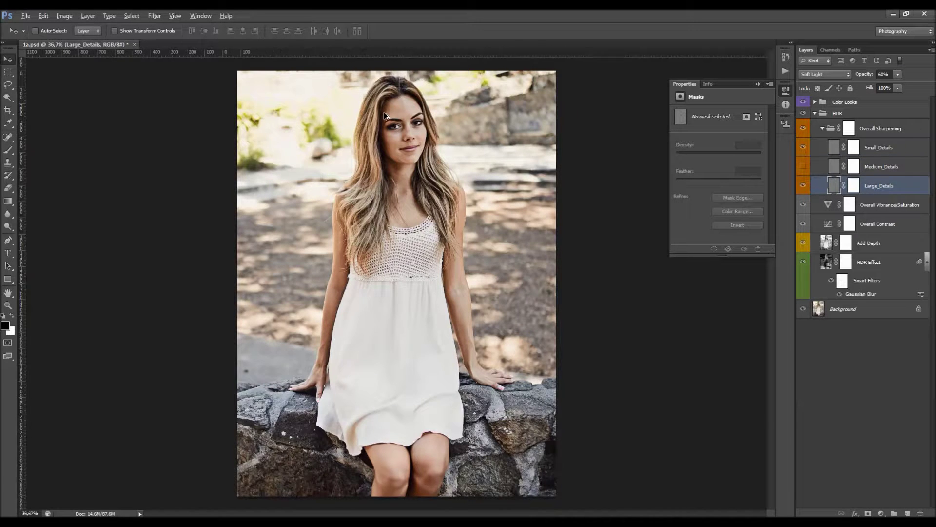
scroll(386, 116, "up", 5)
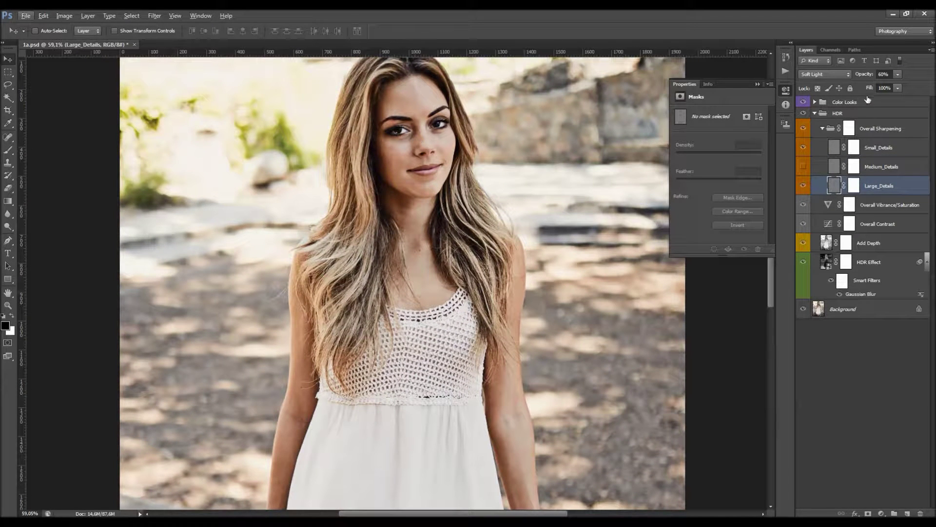
left_click_drag(860, 76, 934, 79)
key("Return")
left_click_drag(868, 72, 521, 104)
left_click_drag(524, 105, 526, 105)
scroll(383, 167, "down", 2)
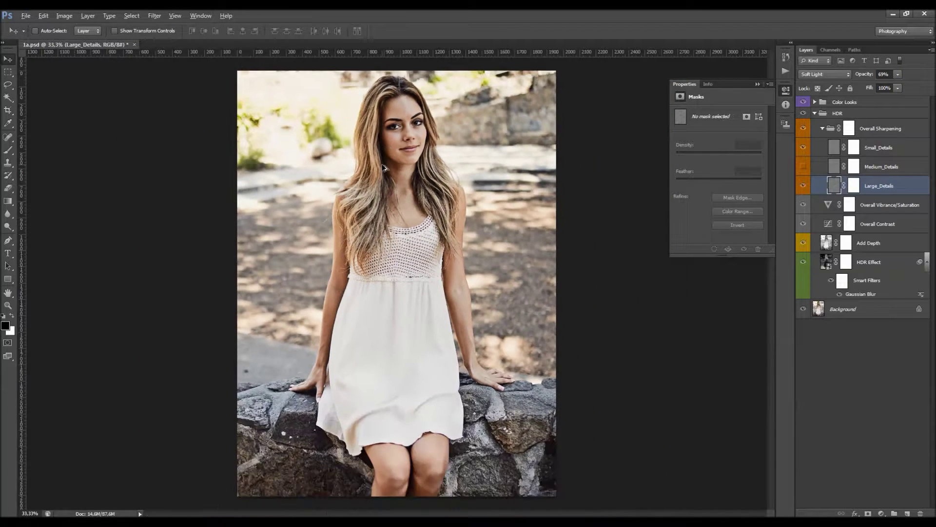
scroll(383, 167, "up", 1)
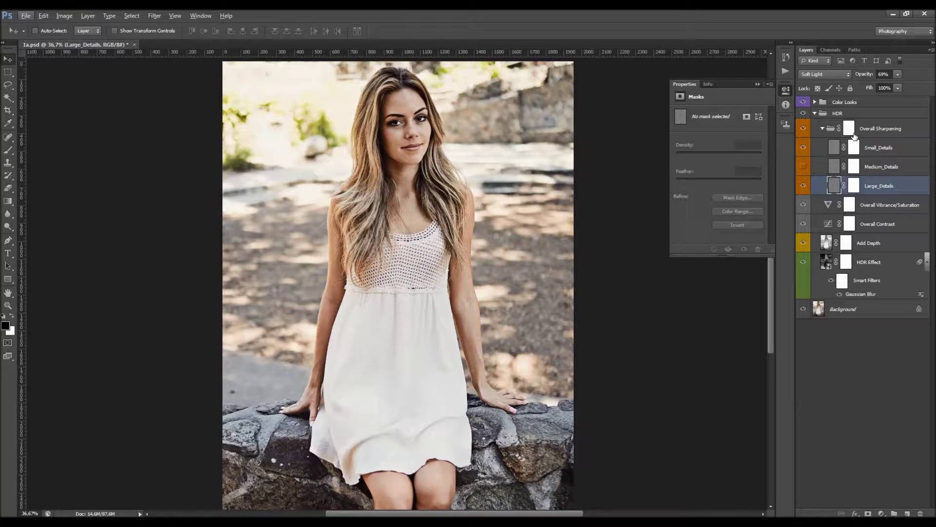
left_click(854, 185)
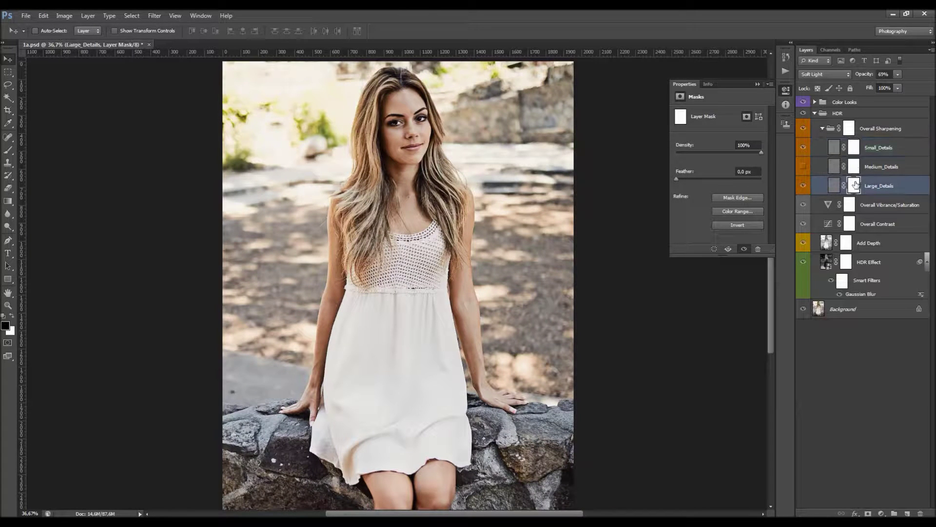
Step: Switch to the Brush tool and enlarge it from 100 to 800 px
scroll(470, 192, "down", 1)
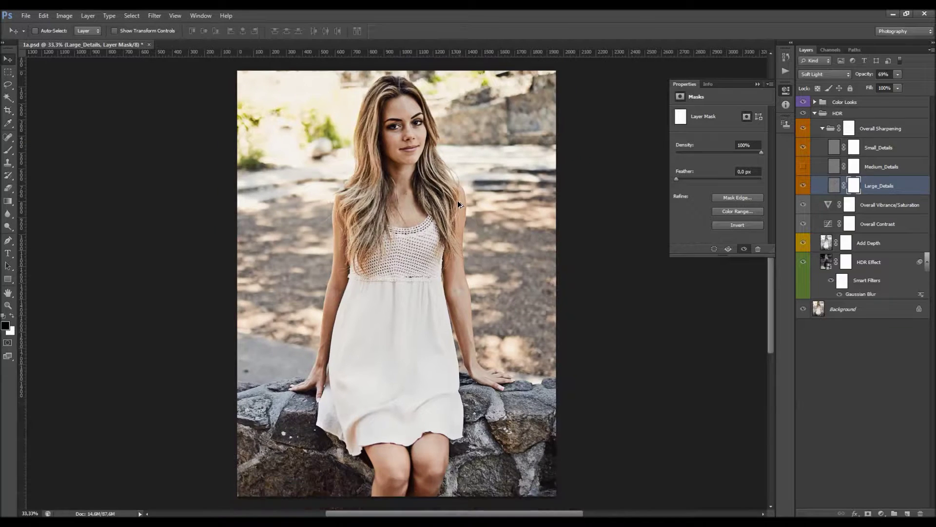
key("b")
right_click(472, 254)
double_click(545, 323)
key("bracketright")
key("bracketright")
key("bracketright")
key("bracketright")
key("bracketright")
key("bracketright")
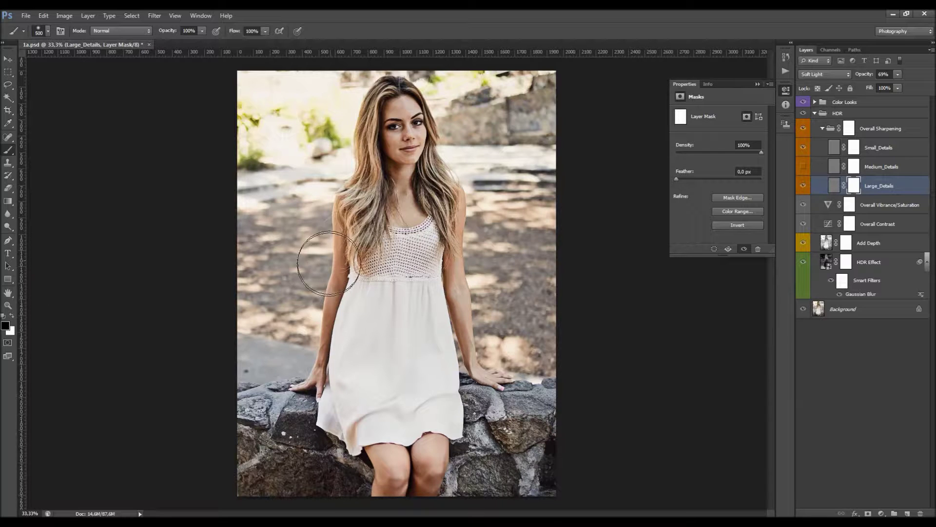
key("bracketright")
key("bracketright")
key("bracketright")
key("bracketright")
key("bracketright")
Step: Target the Overall Sharpening group's mask, return to the Move tool, and collapse the HDR group
left_click(853, 129)
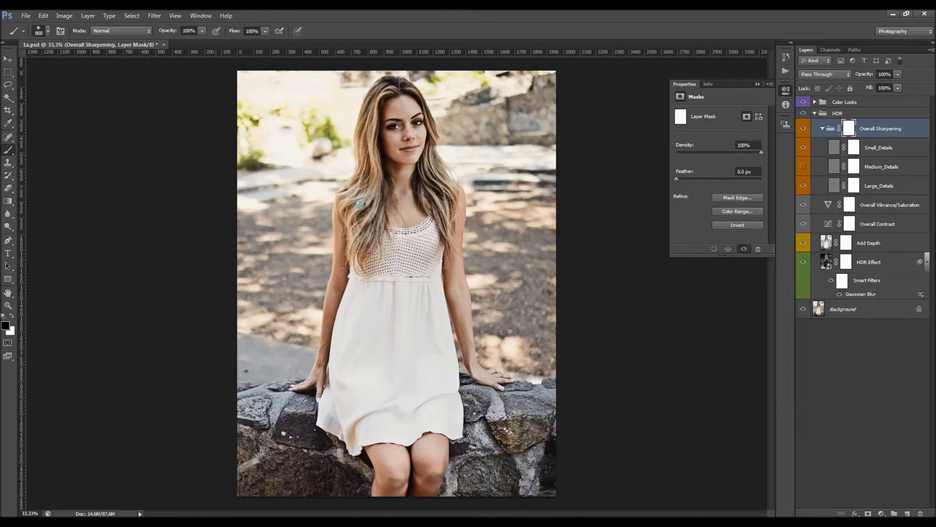
key("v")
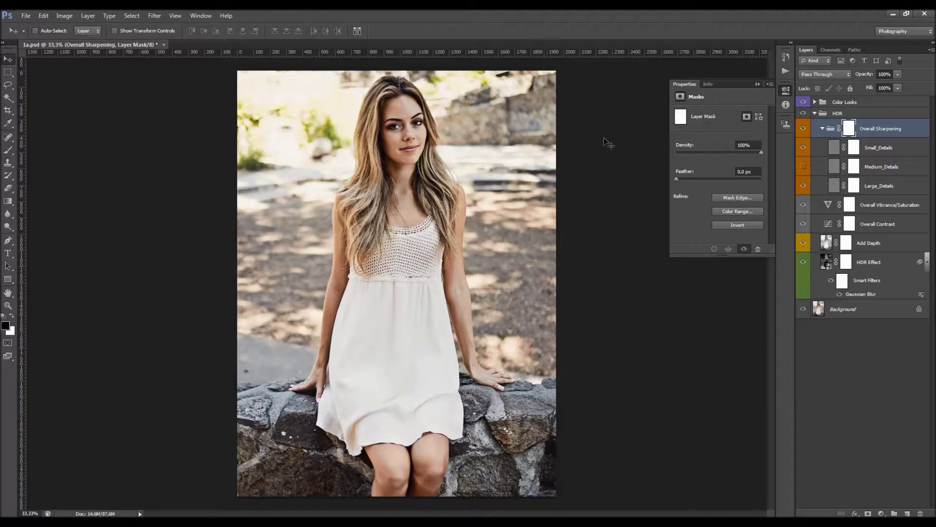
left_click(814, 113)
Step: Expand the Color Looks group and preview Color Look 3 and Color Look 6
left_click(824, 102)
left_click(815, 102)
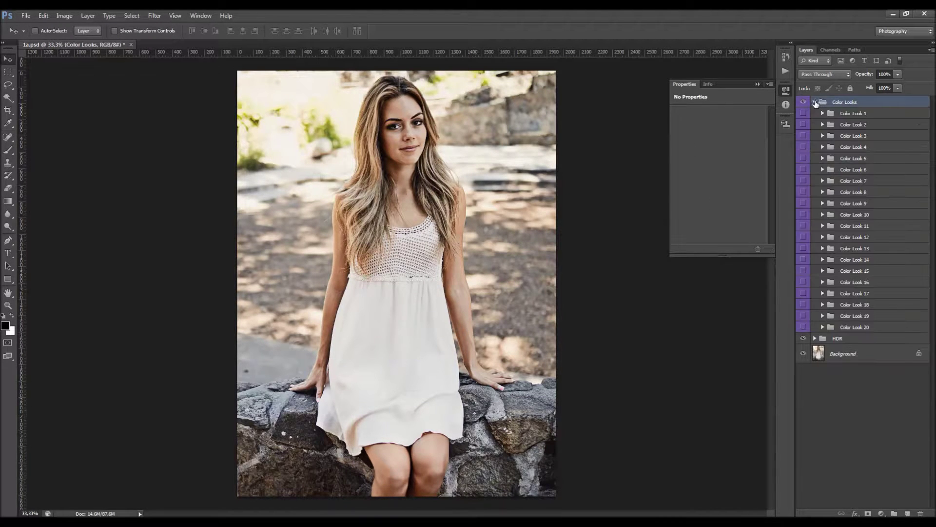
left_click(759, 84)
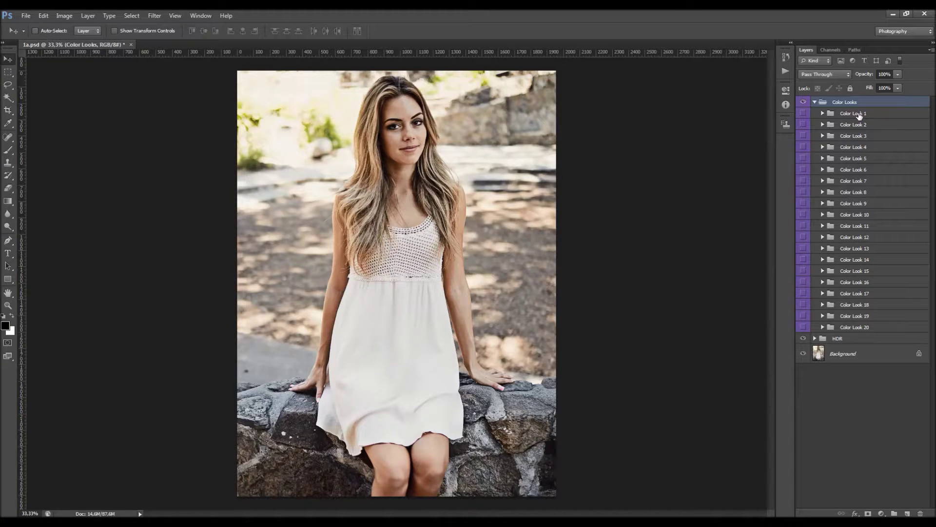
left_click(854, 136)
left_click(803, 136)
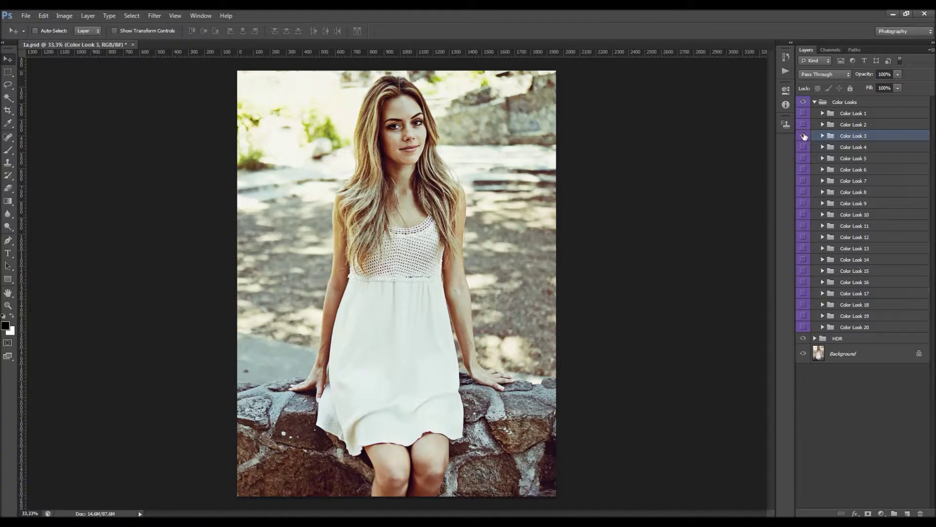
left_click(803, 136)
left_click(853, 169)
left_click(803, 170)
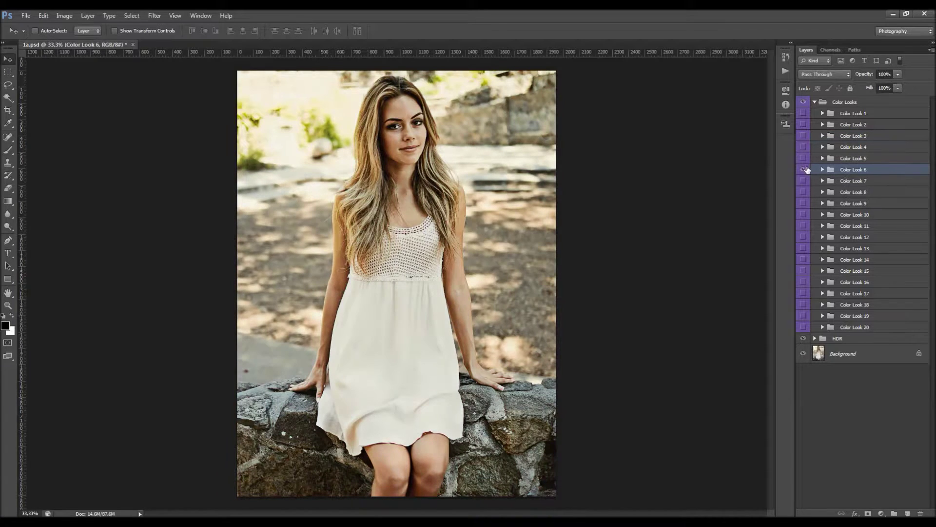
left_click(804, 170)
Step: Preview Color Looks 11, 13 and 15 (15 at 55% opacity), then hide them
left_click(854, 214)
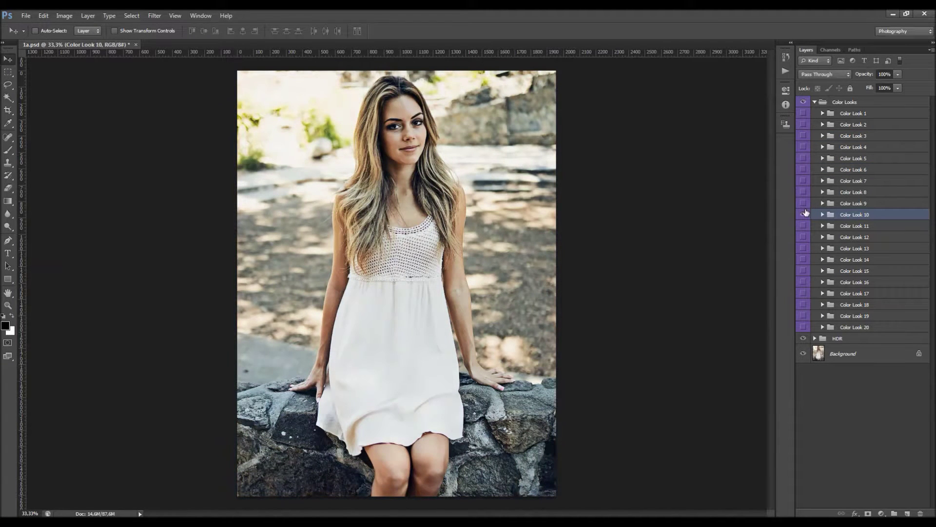
left_click(833, 225)
left_click(803, 226)
left_click(803, 226)
left_click(804, 248)
left_click(854, 249)
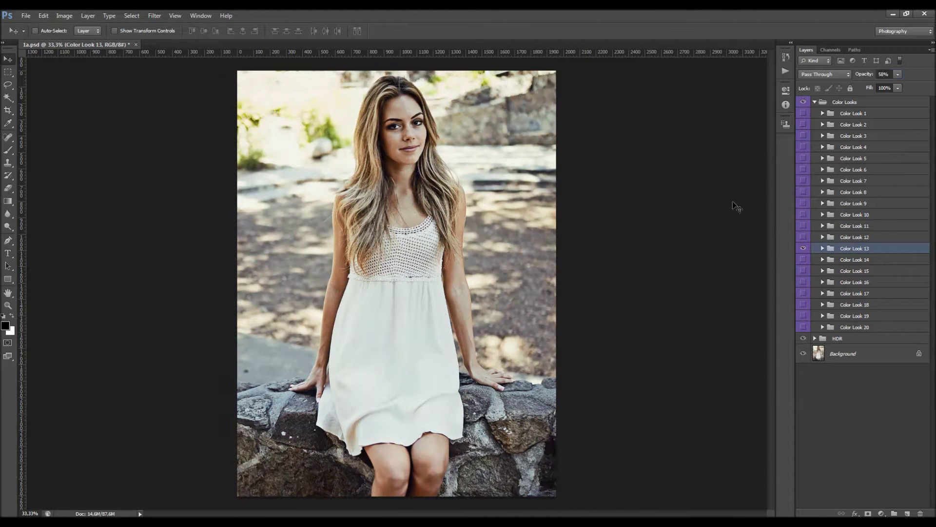
left_click(814, 272)
left_click(802, 272)
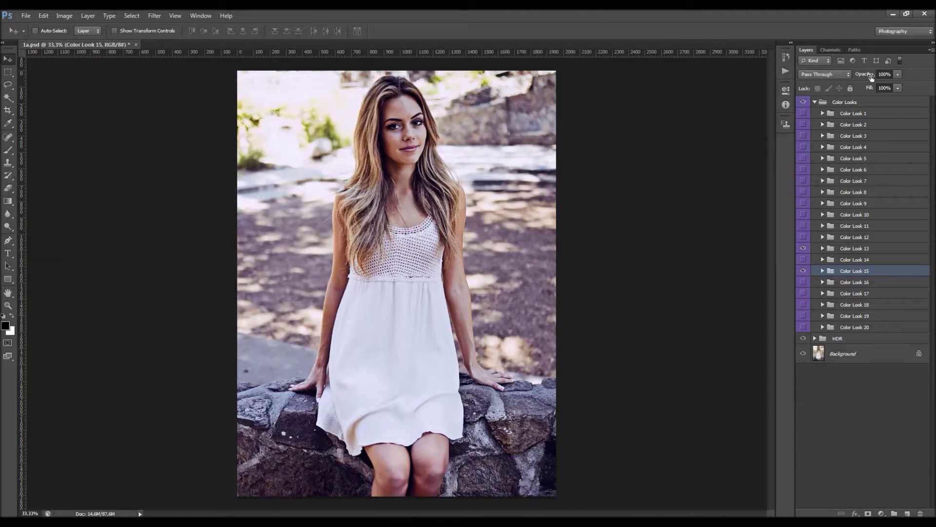
left_click_drag(596, 115, 622, 120)
left_click(803, 271)
left_click(803, 248)
Step: Turn on Color Look 1, compare with and without it, and collapse the group
left_click(844, 117)
left_click(803, 113)
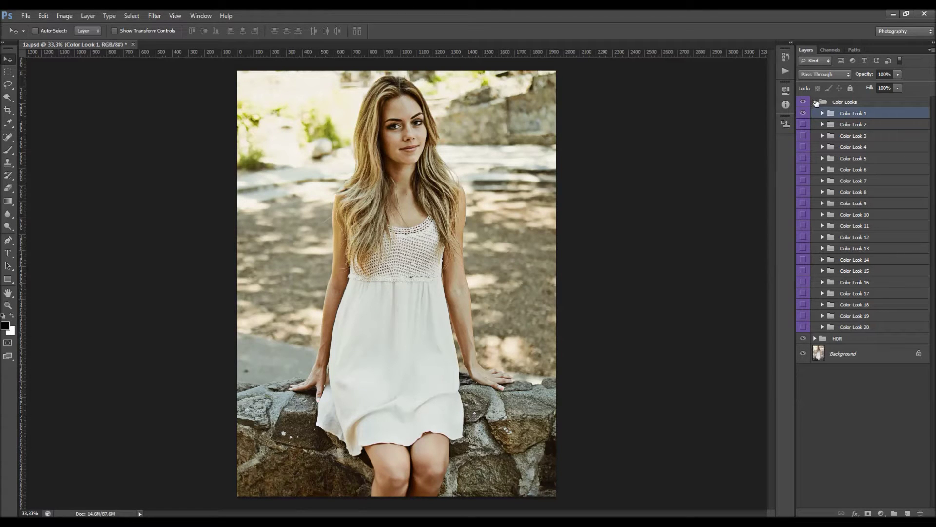
left_click(805, 114)
left_click(805, 115)
left_click(815, 102)
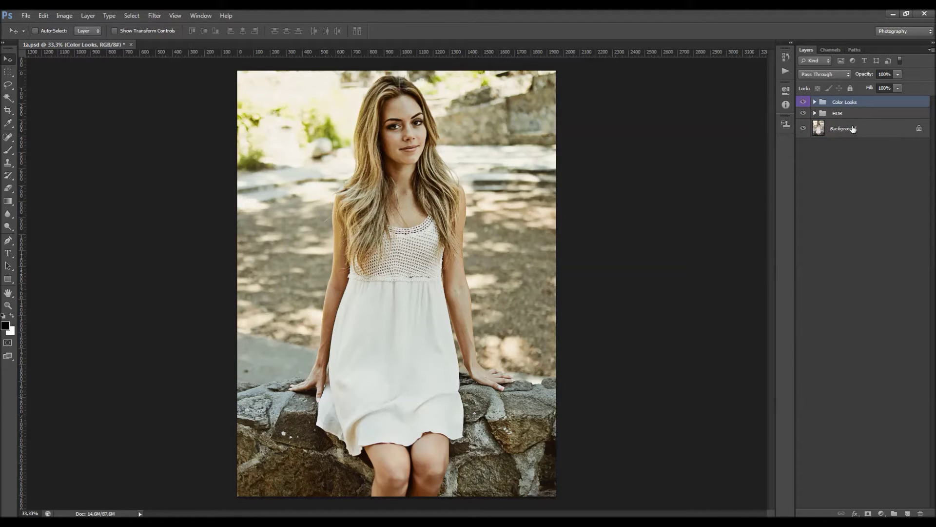
Step: Duplicate the Background layer, move the copy to the top, and hide it
left_click(853, 129)
key("ctrl+j")
left_click_drag(853, 129, 849, 101)
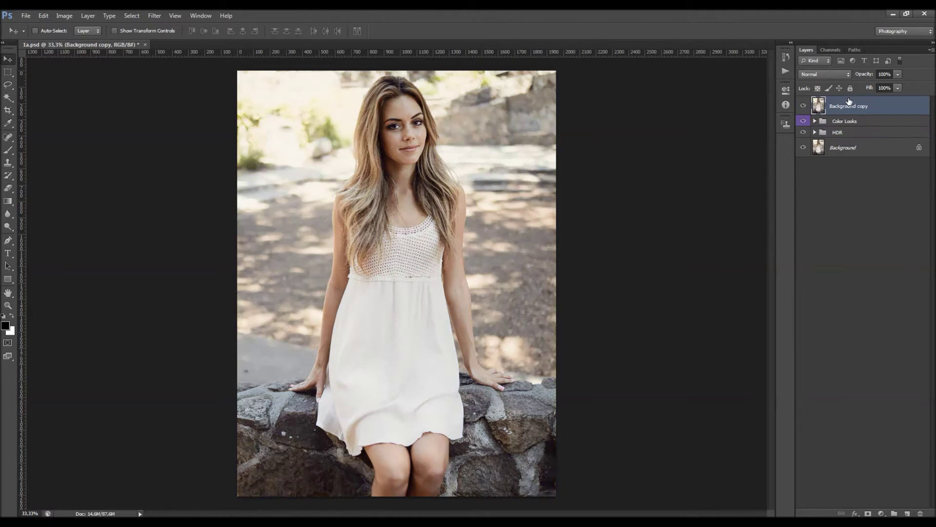
left_click(804, 105)
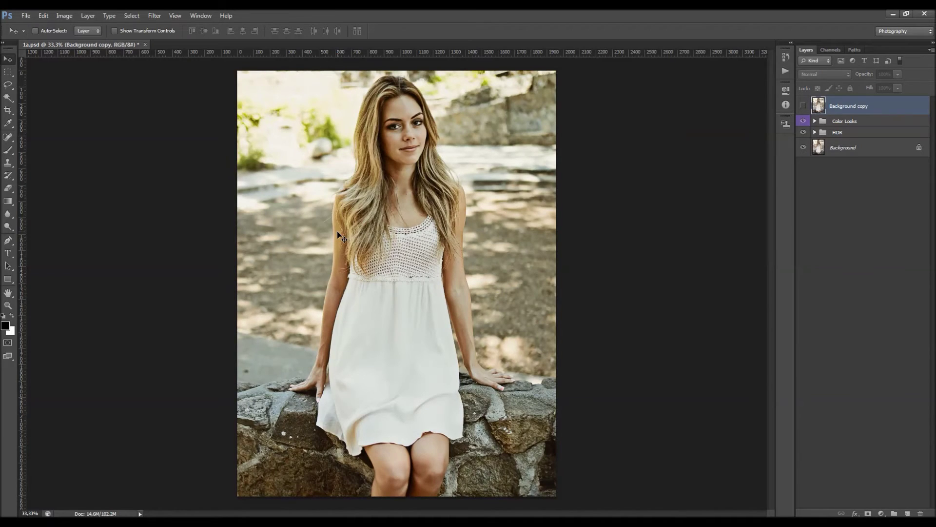